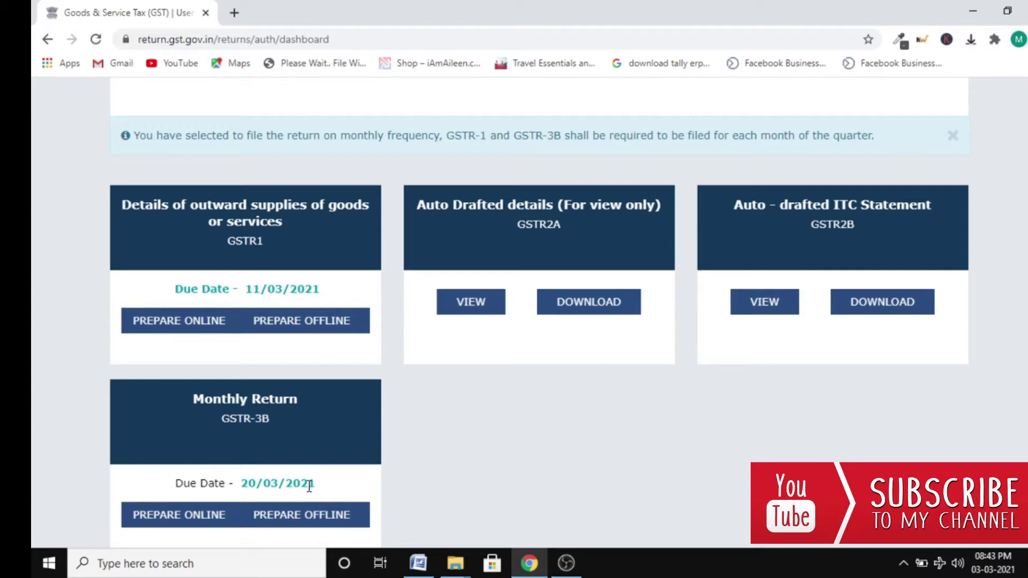
Check the due date of the GSTR-3B monthly return and open that return for online preparation.
left_click_drag(174, 487, 316, 487)
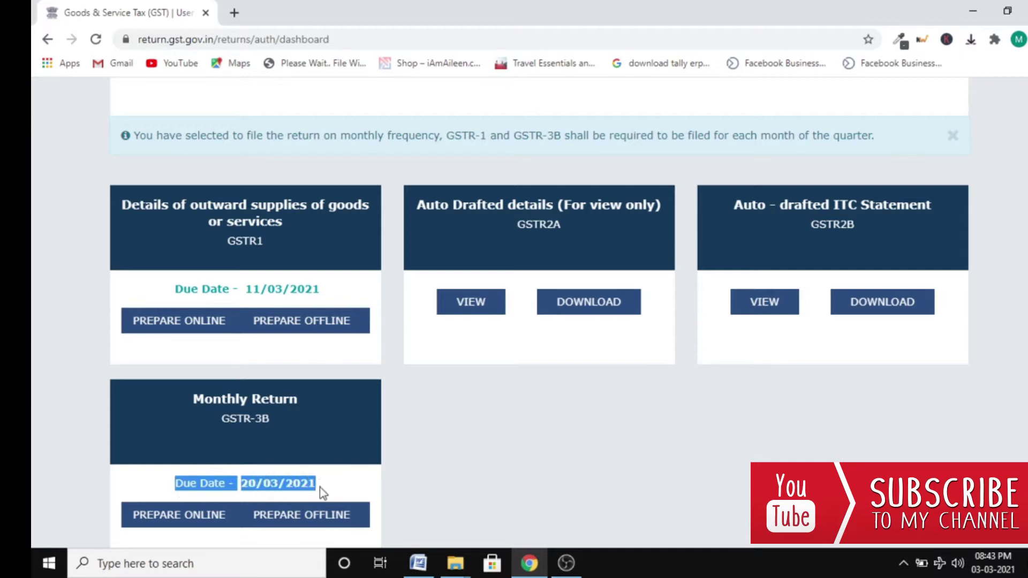
left_click(322, 492)
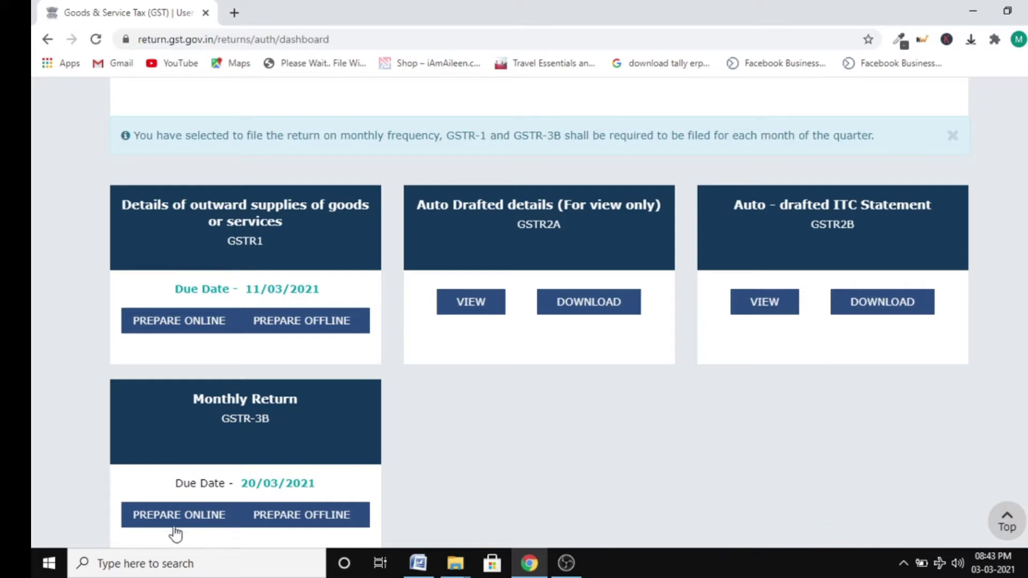
left_click(171, 515)
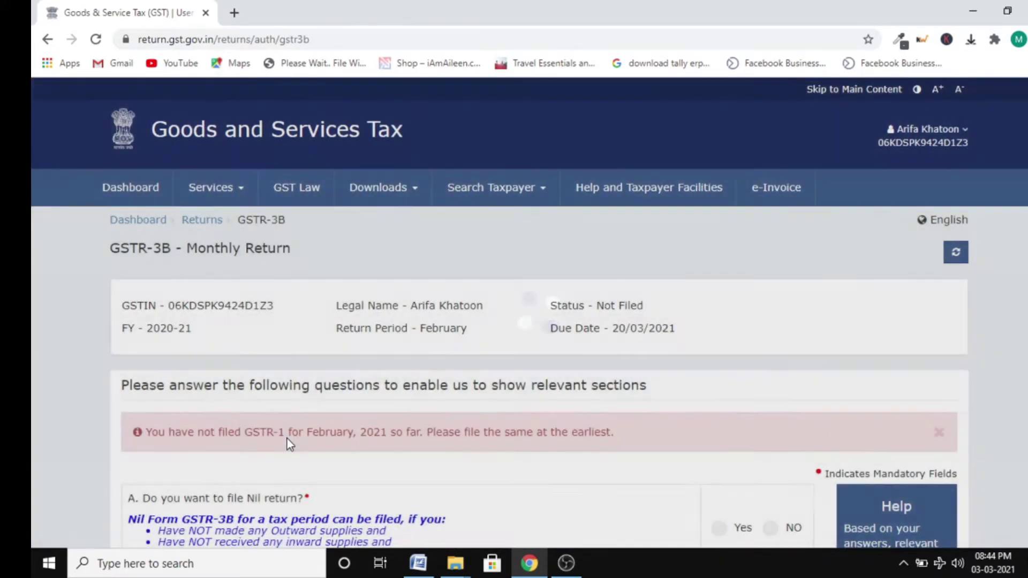
scroll(540, 364, "down", 3)
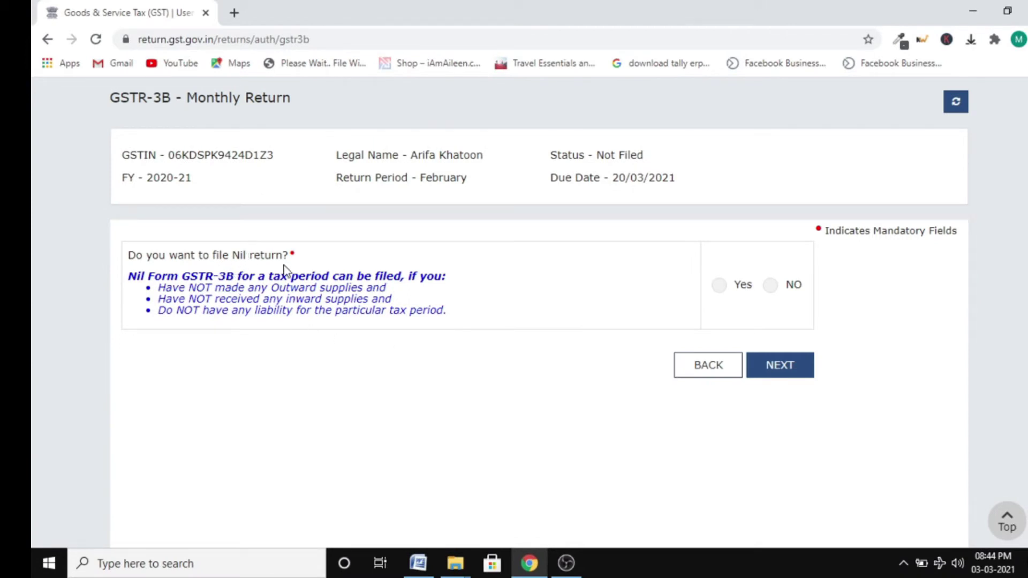
Answer Yes to filing a Nil return, continue to the filing page and dismiss the system generated summary.
left_click(720, 289)
left_click(771, 288)
left_click(719, 287)
left_click(783, 373)
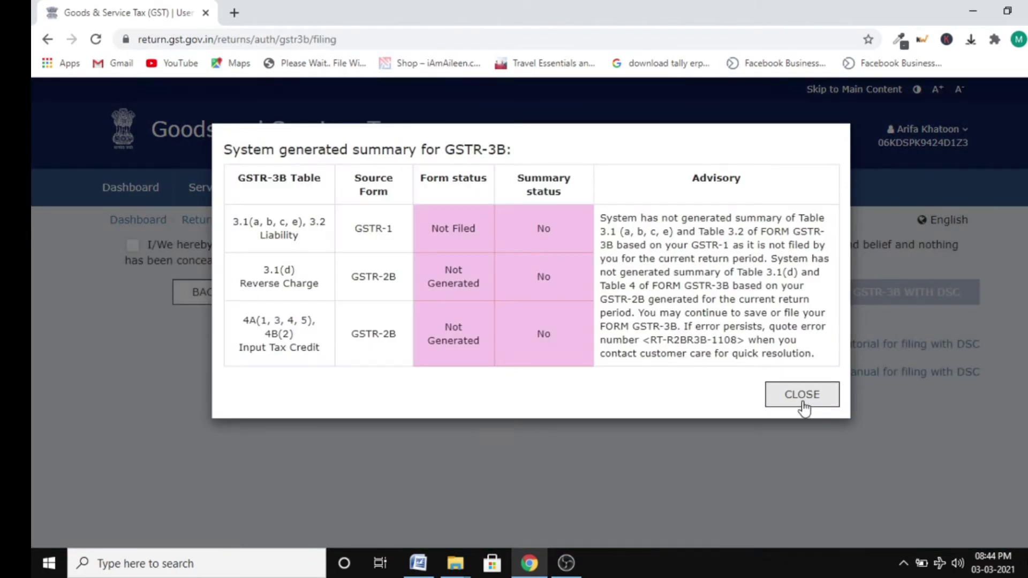
left_click(801, 394)
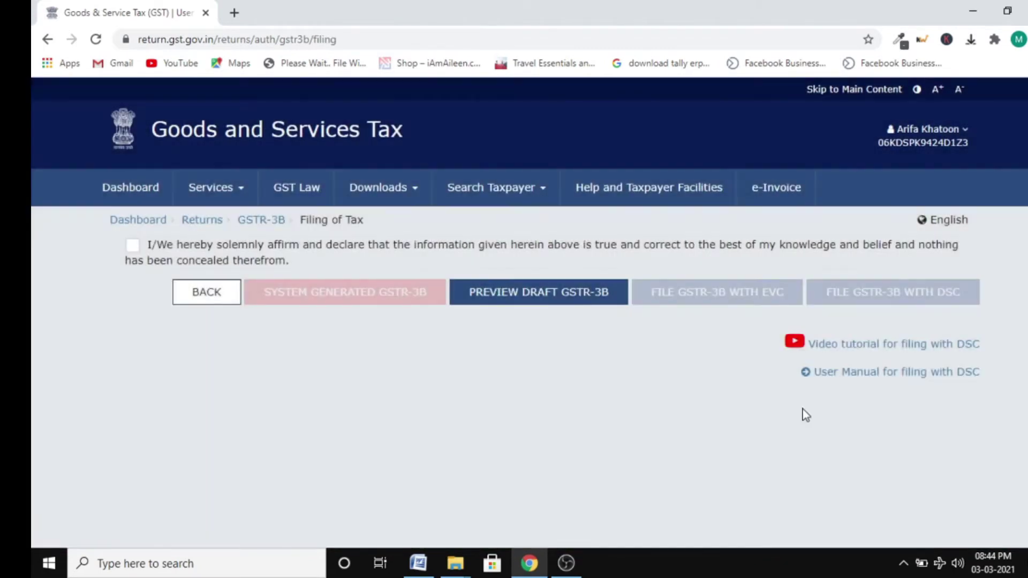
Accept the declaration that the information is true and choose the authorised signatory.
left_click(129, 247)
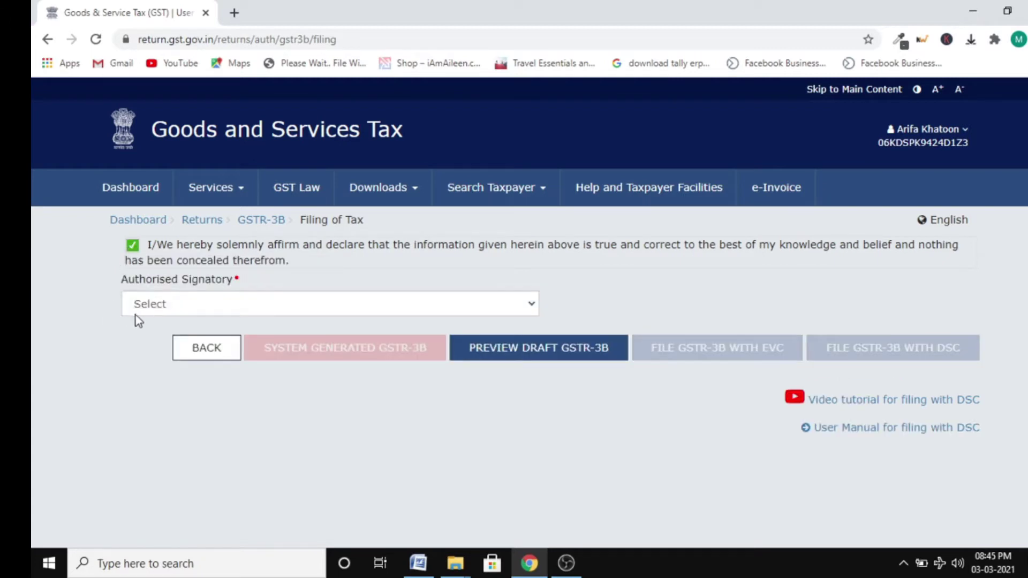
left_click(141, 310)
left_click(159, 340)
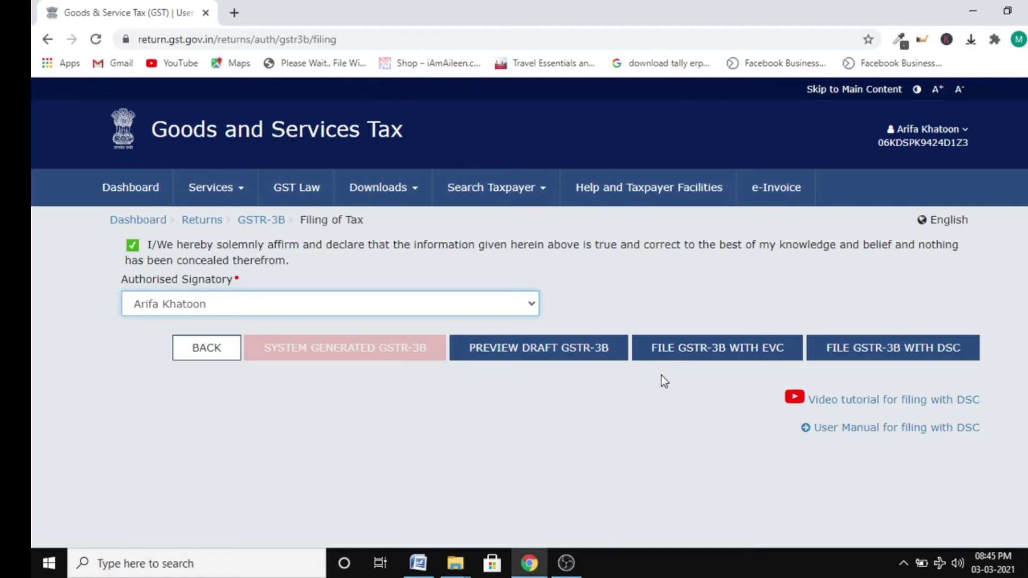
Download the draft GSTR-3B preview, open the PDF and examine the tax figures on its three pages.
left_click(523, 360)
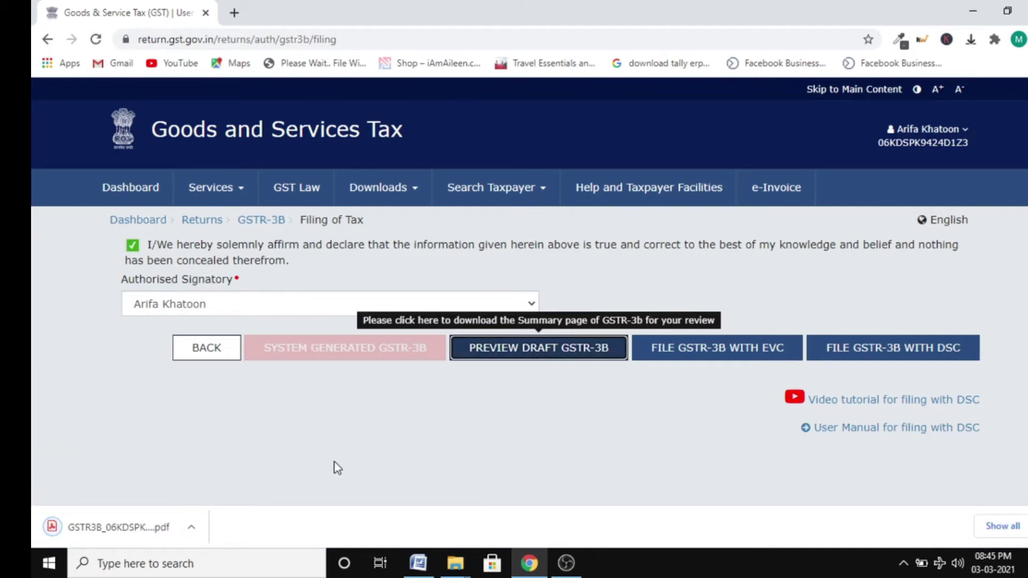
left_click(110, 529)
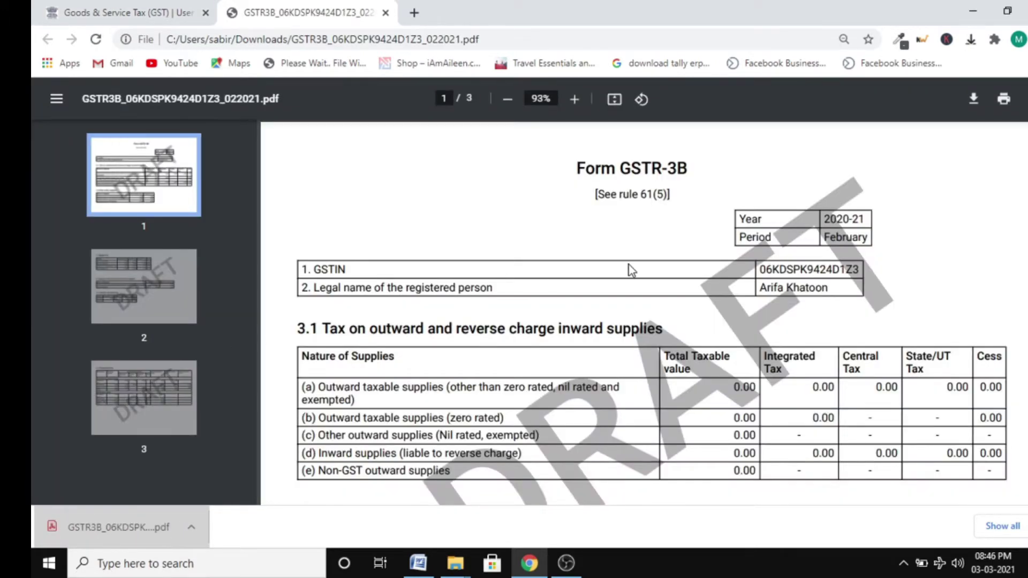
scroll(632, 269, "down", 3)
scroll(641, 271, "down", 2)
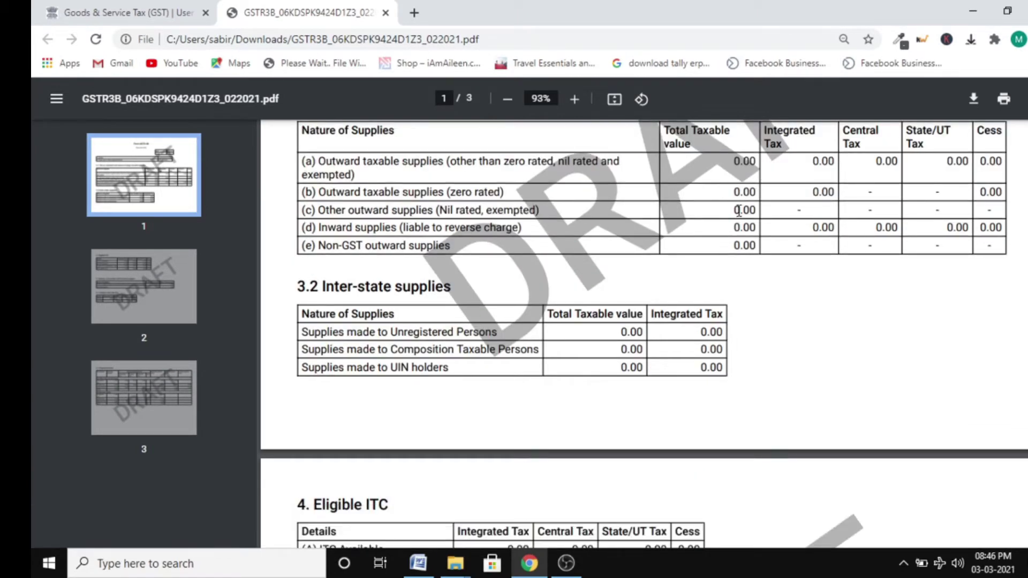
scroll(771, 219, "down", 4)
scroll(771, 218, "down", 13)
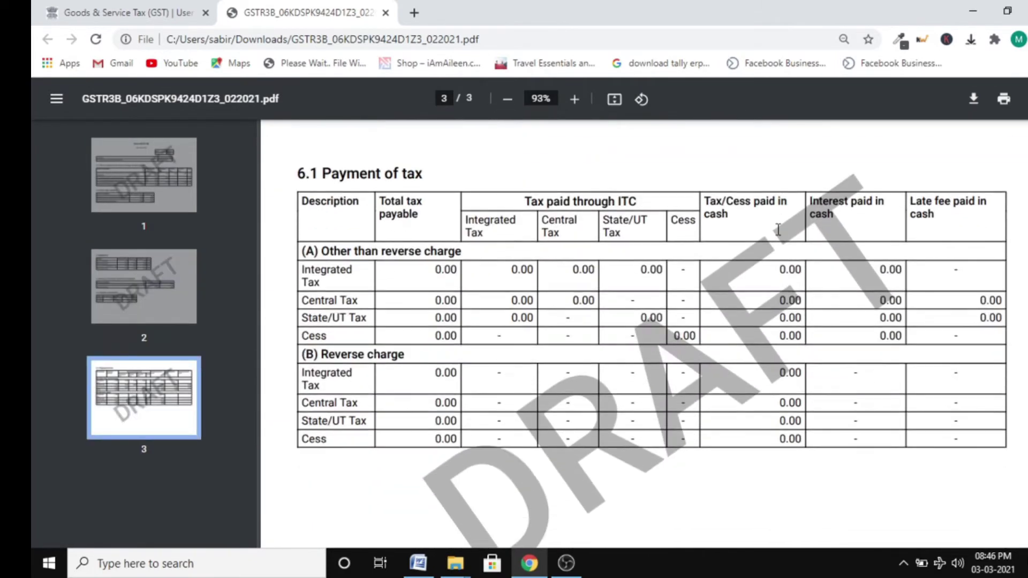
scroll(735, 253, "up", 3)
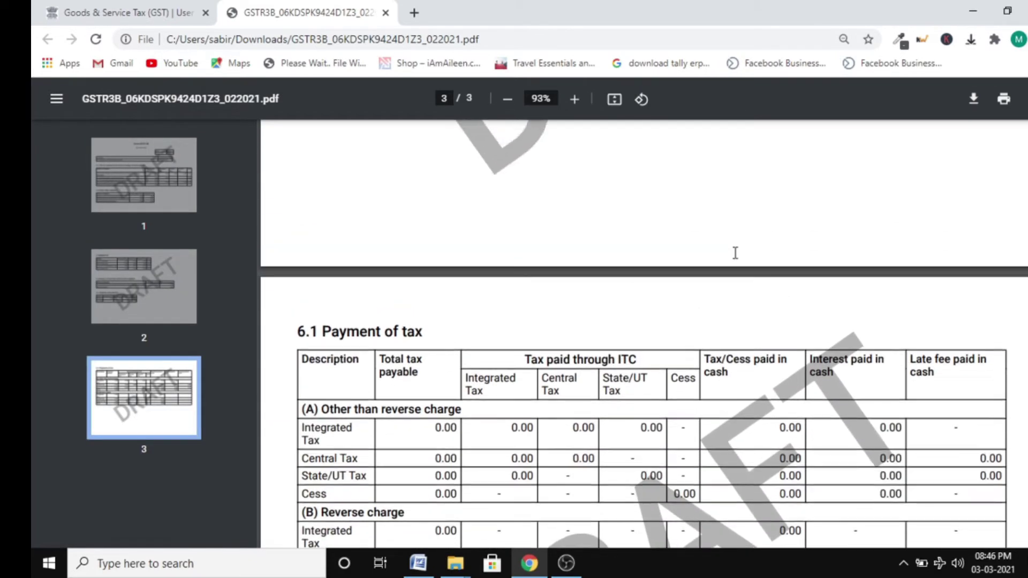
scroll(735, 252, "up", 18)
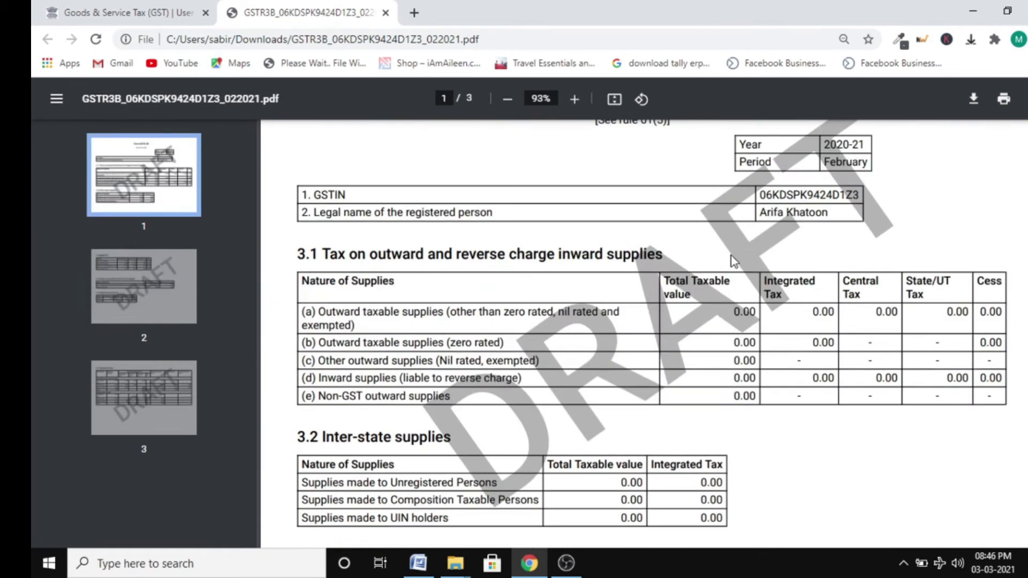
scroll(621, 238, "up", 3)
scroll(621, 237, "down", 3)
Return to the filing page and file GSTR-3B with EVC, entering and verifying the one-time password.
left_click(141, 14)
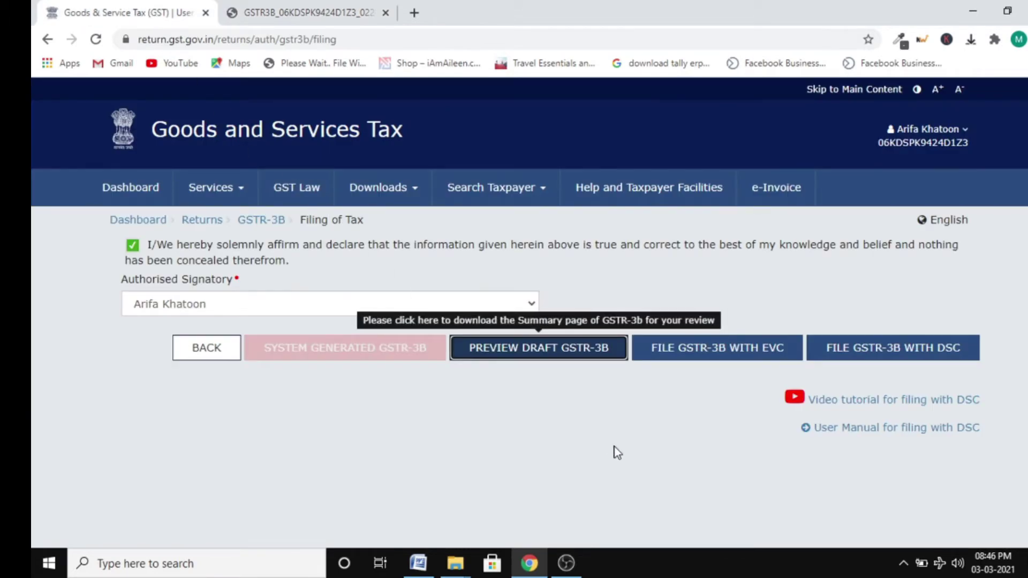
left_click(707, 349)
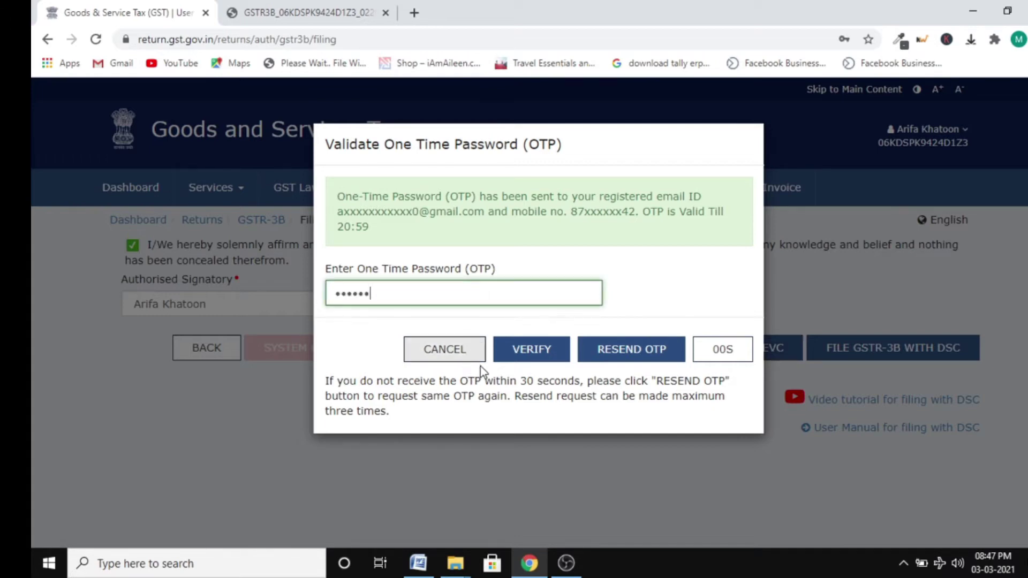
left_click(533, 353)
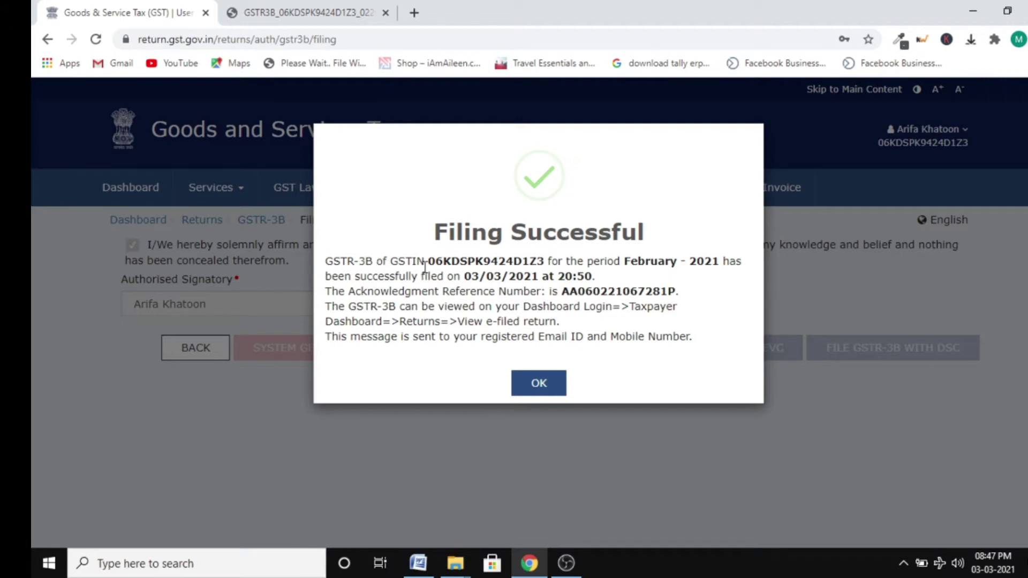
Examine the filing confirmation for the GSTIN, return period, filing date and acknowledgment reference number.
left_click_drag(437, 260, 543, 260)
left_click_drag(630, 261, 722, 261)
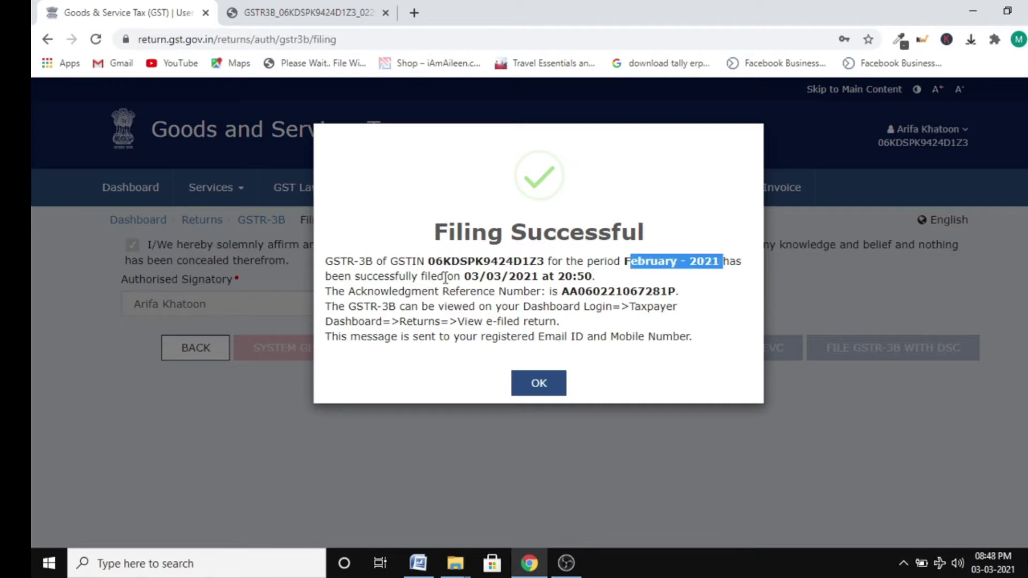
left_click_drag(464, 276, 512, 276)
left_click_drag(448, 291, 677, 292)
left_click(673, 318)
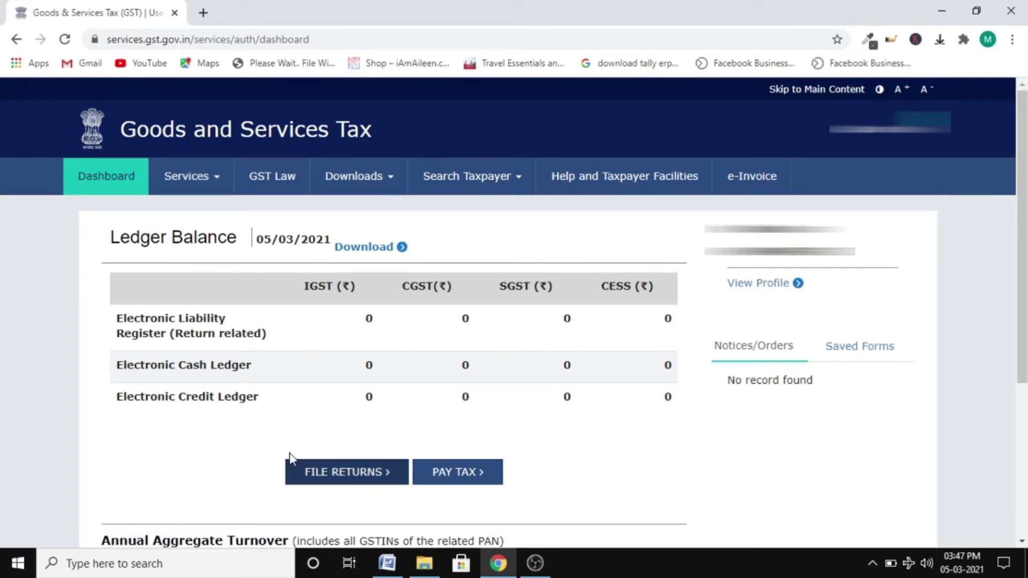
Open the Returns Dashboard and search for the returns of financial year 2020-21, period February.
left_click(211, 185)
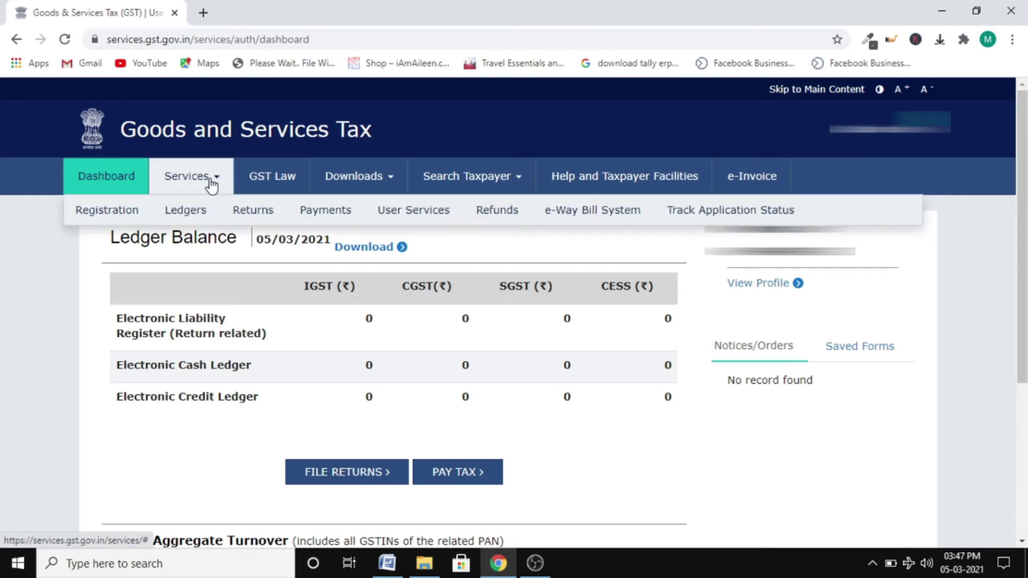
mouse_move(259, 229)
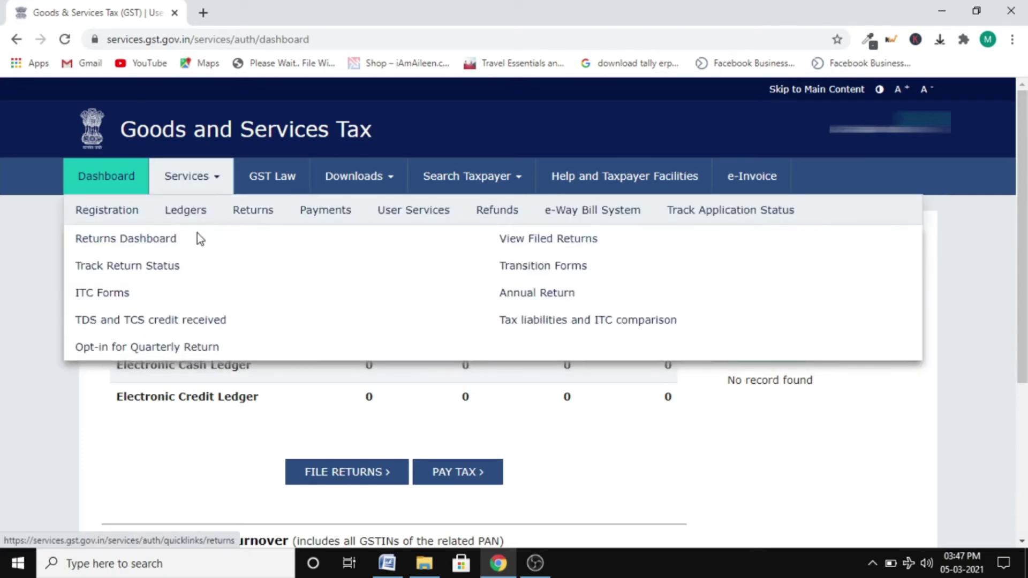
left_click(135, 244)
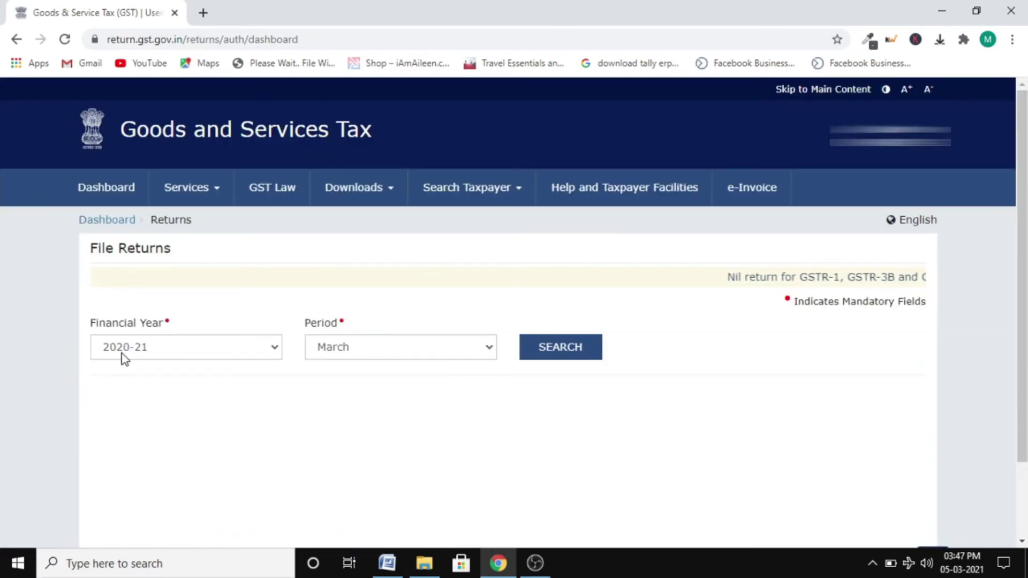
left_click(376, 356)
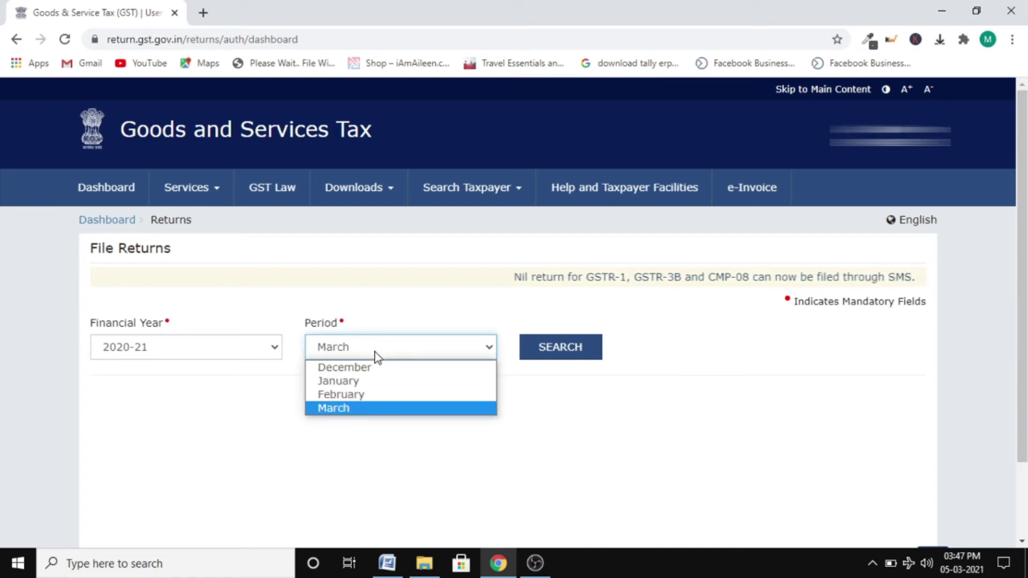
left_click(346, 396)
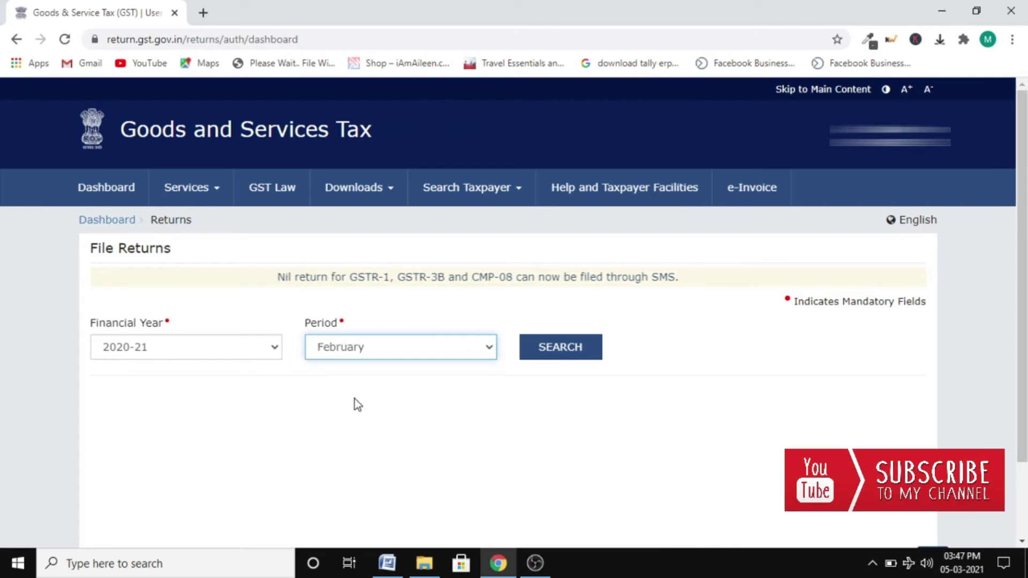
left_click(569, 363)
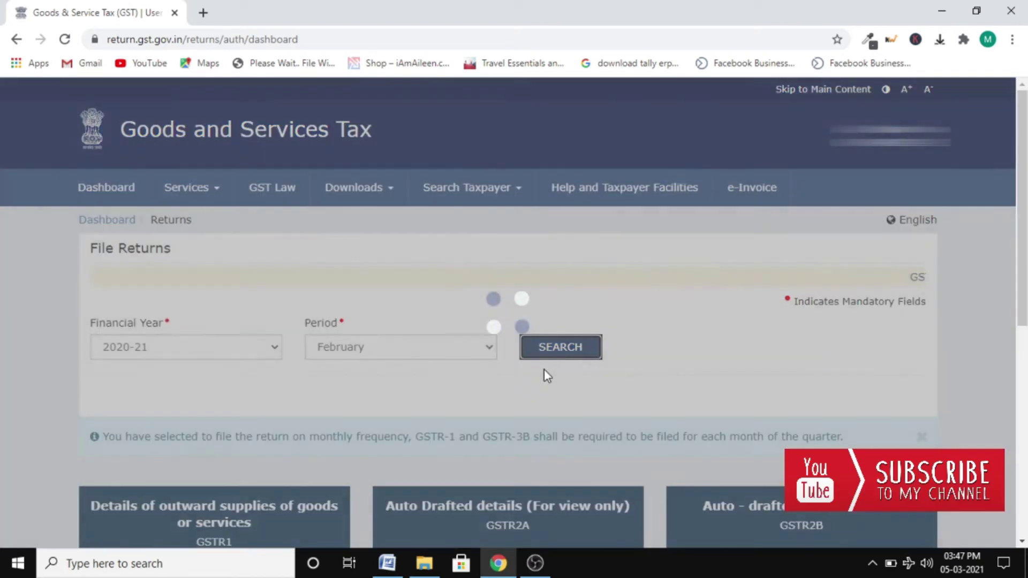
Check the GSTR-3B filing status and open the GSTR1 outward supplies return for online preparation.
scroll(489, 353, "down", 7)
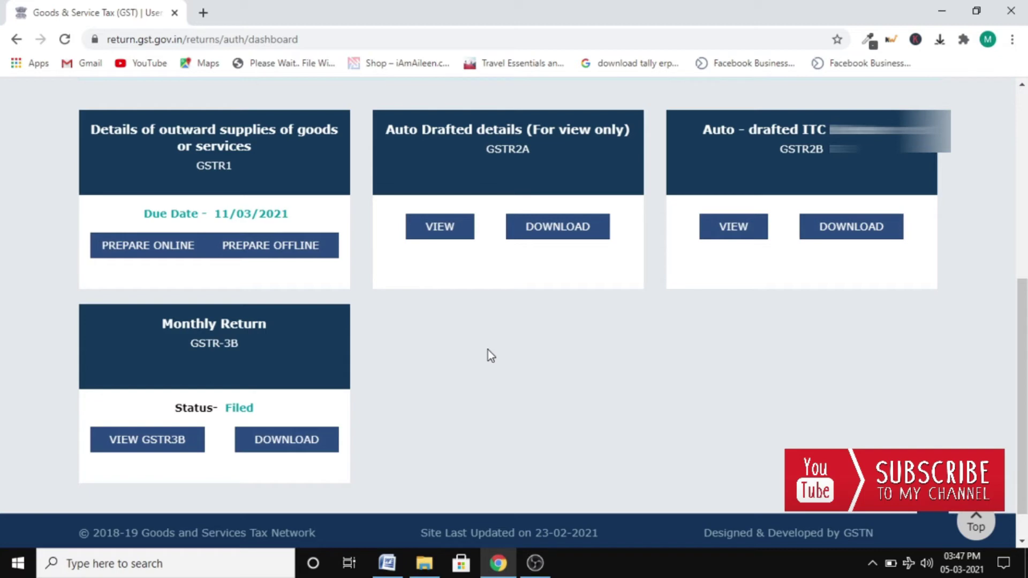
scroll(393, 326, "up", 1)
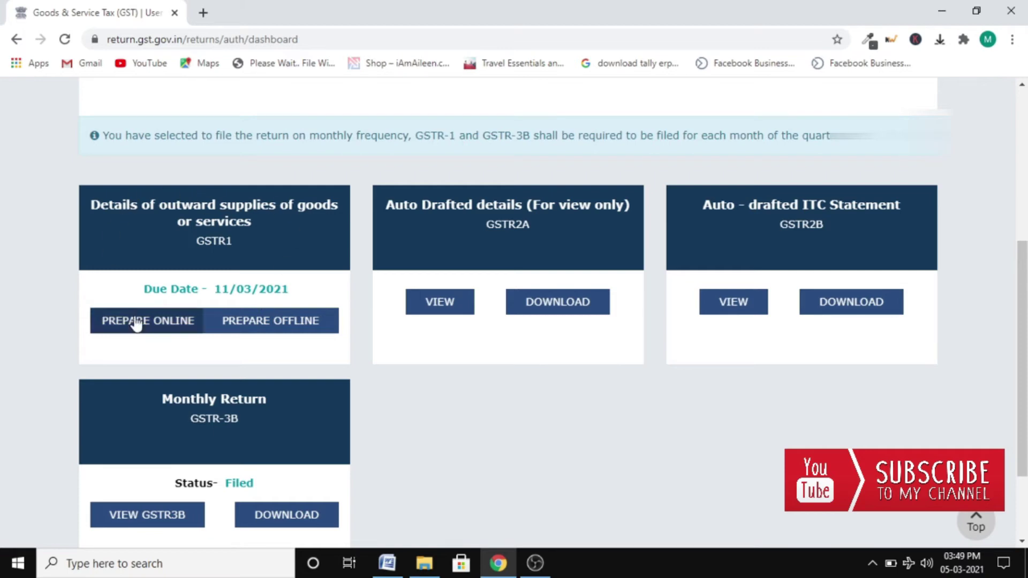
left_click(121, 329)
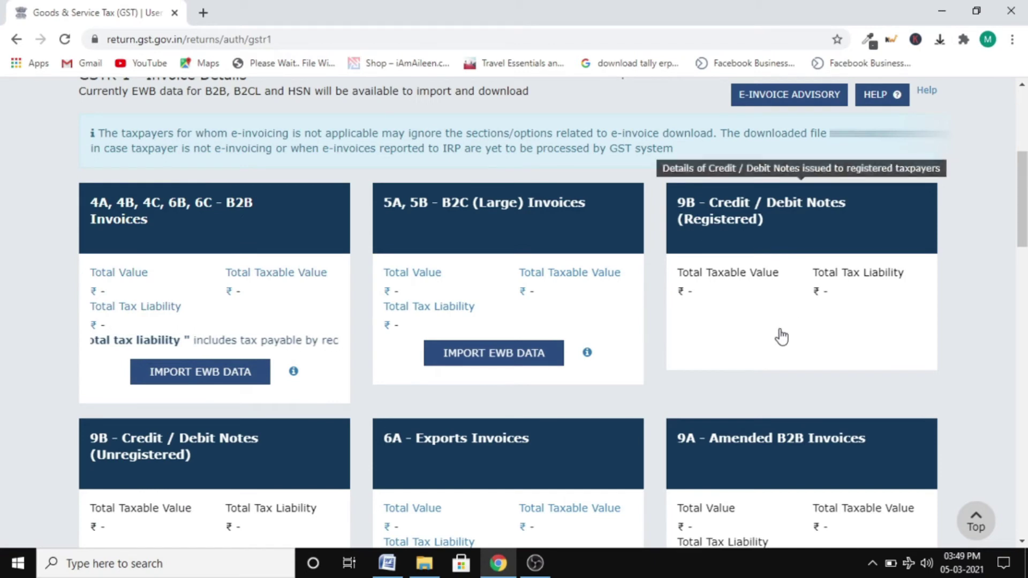
Find the 7 - B2C (Others) section under the GSTR-1 other details and start adding a new entry.
scroll(751, 362, "down", 2)
scroll(754, 365, "down", 1)
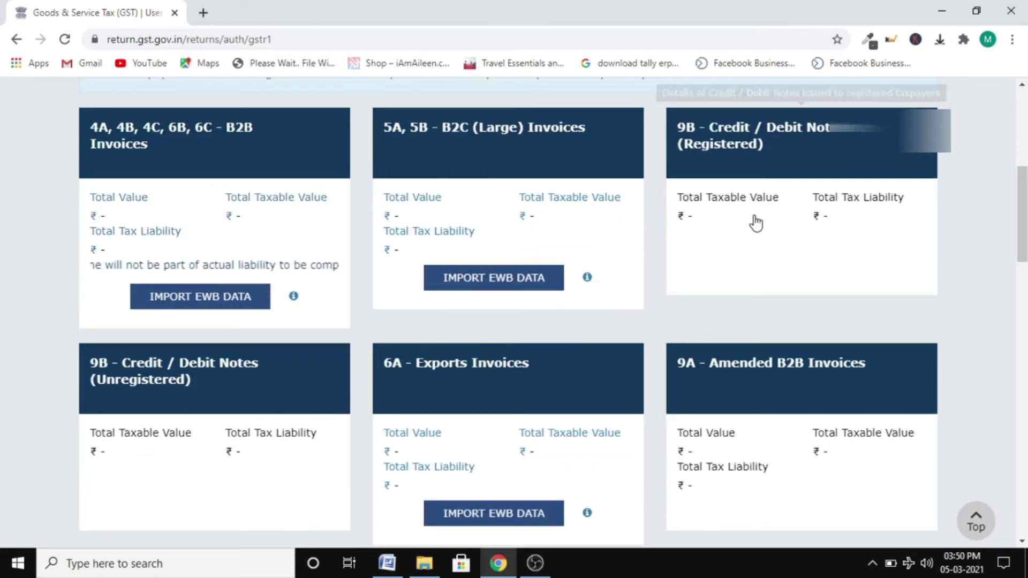
scroll(723, 287, "down", 4)
scroll(259, 312, "down", 4)
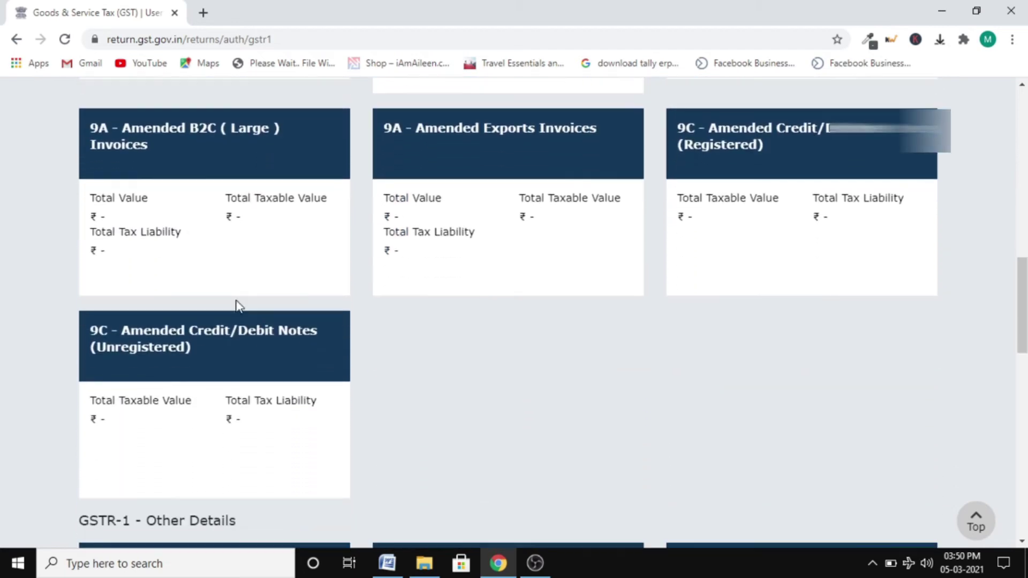
scroll(234, 310, "up", 1)
scroll(178, 246, "up", 6)
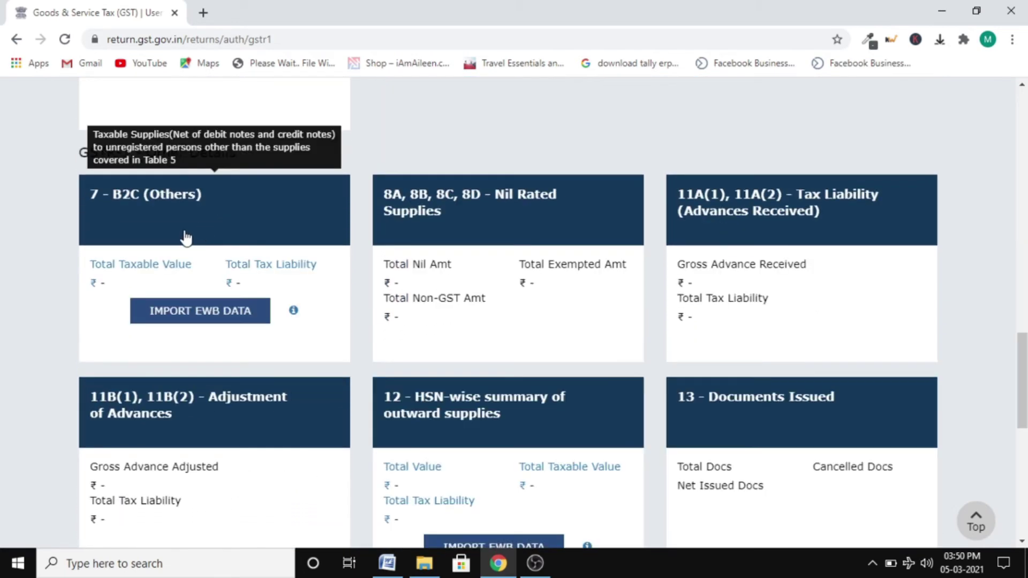
left_click(184, 230)
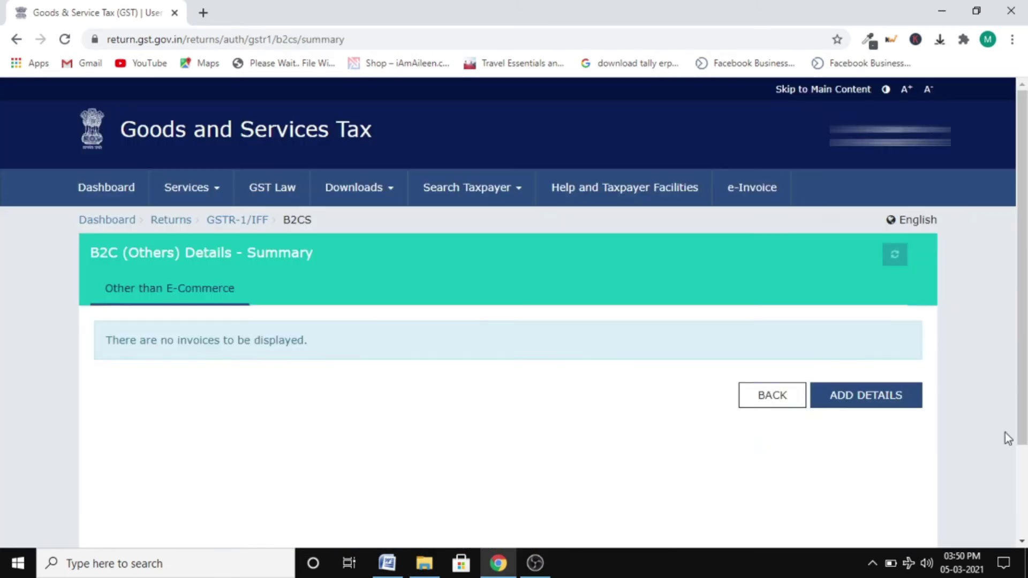
left_click(884, 409)
Save a B2C (Others) entry with place of supply 06-Haryana, taxable value 0 and rate 0.
left_click(200, 352)
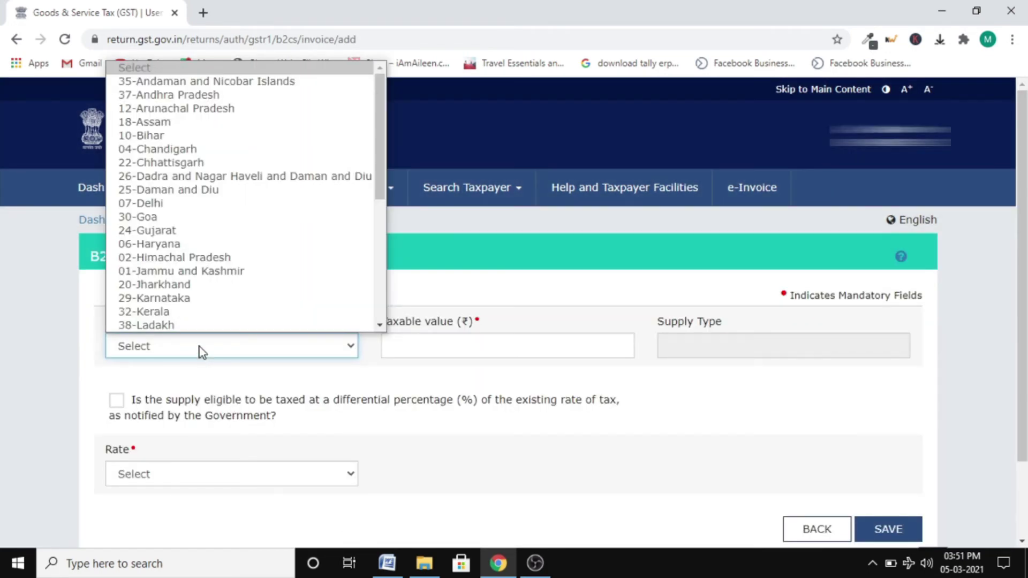
left_click(148, 244)
left_click(411, 344)
type("0")
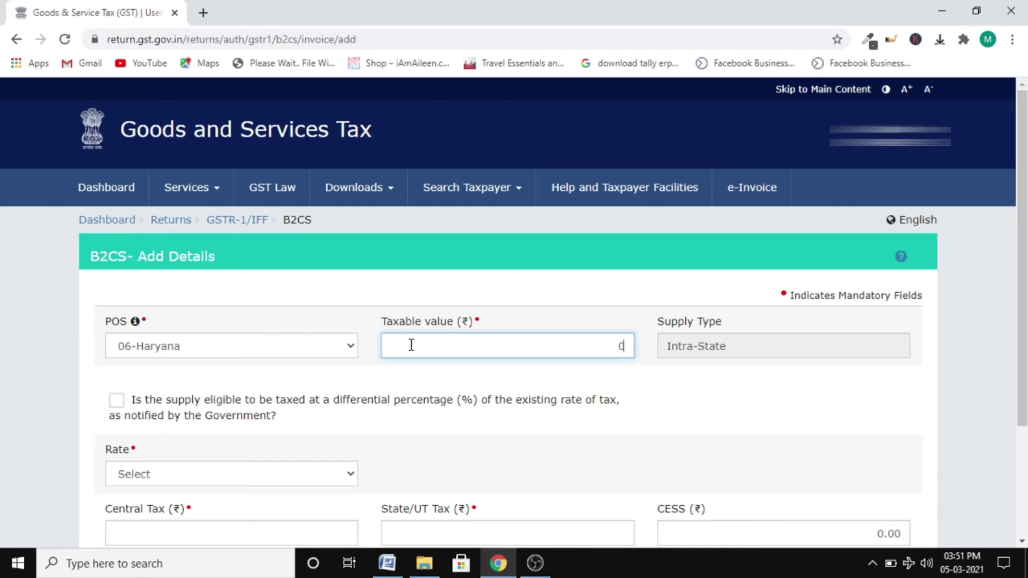
scroll(247, 416, "down", 1)
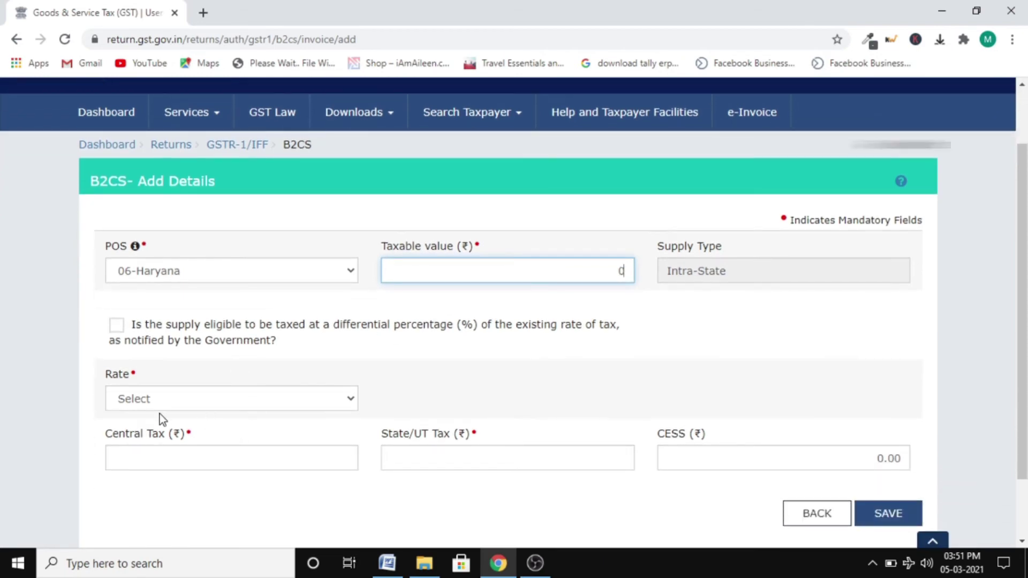
left_click(144, 406)
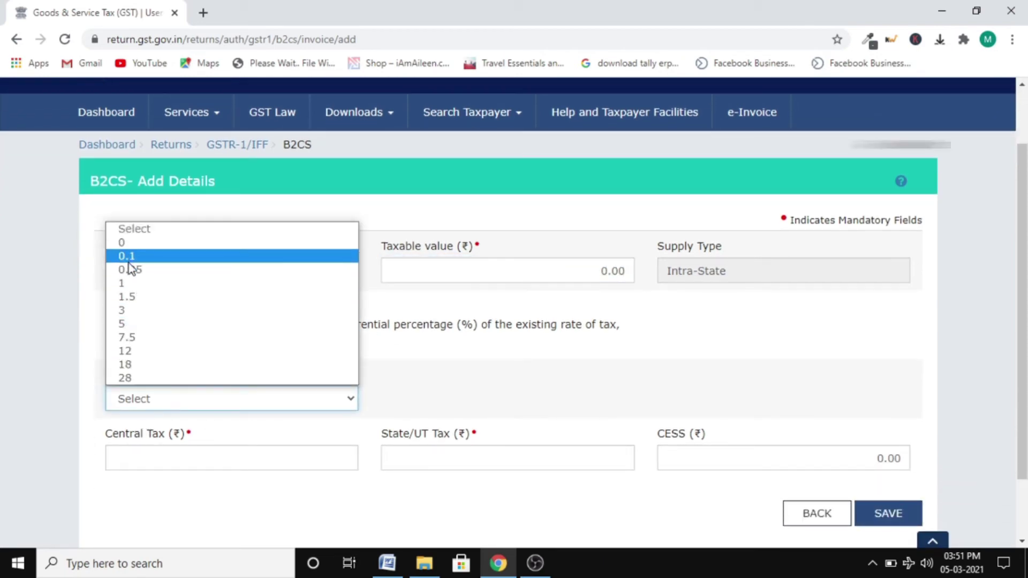
left_click(126, 246)
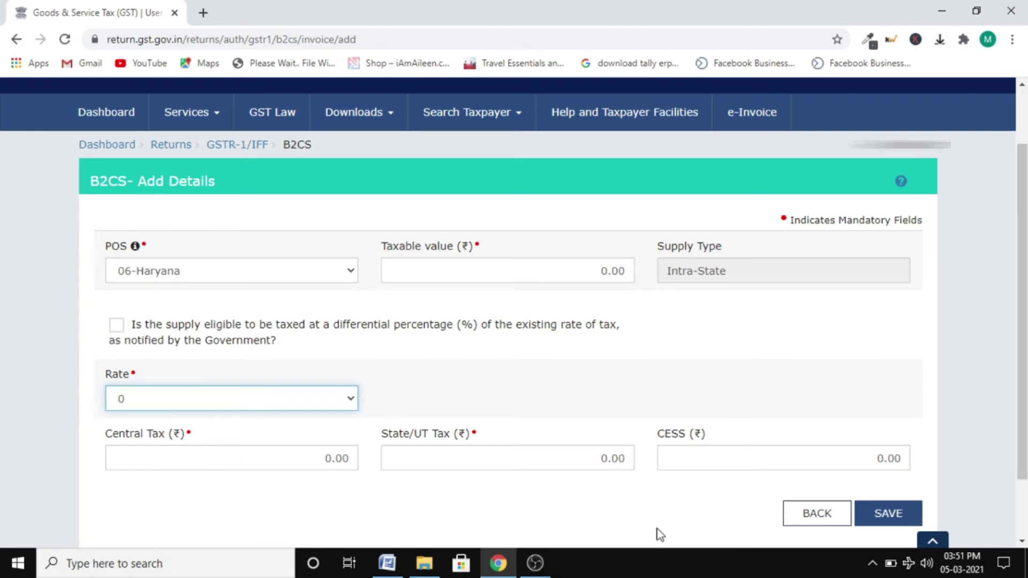
left_click(892, 519)
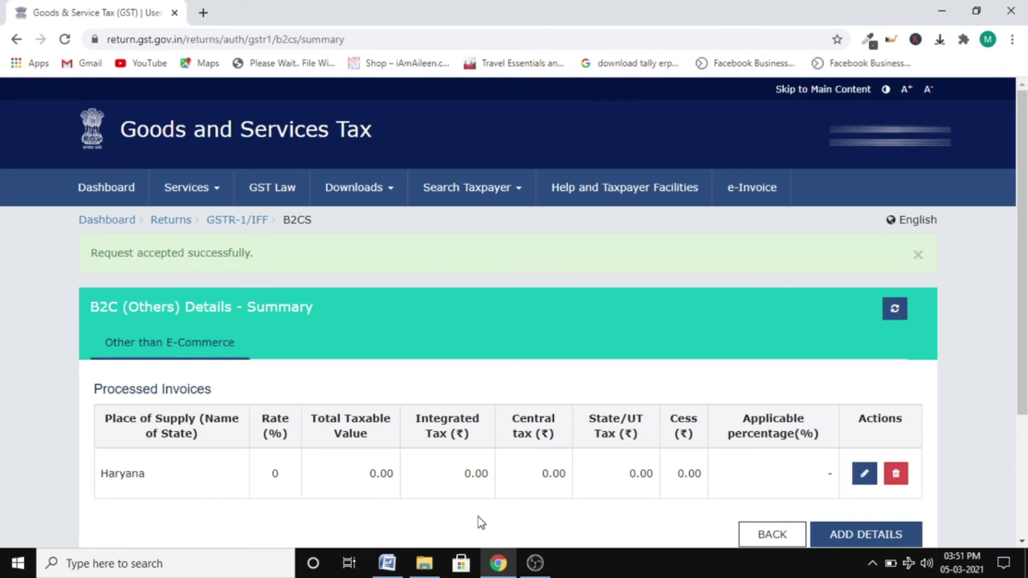
Return to the GSTR-1 overview, generate the GSTR1 summary and refresh the return details.
scroll(642, 462, "down", 1)
scroll(644, 467, "down", 3)
scroll(675, 455, "up", 2)
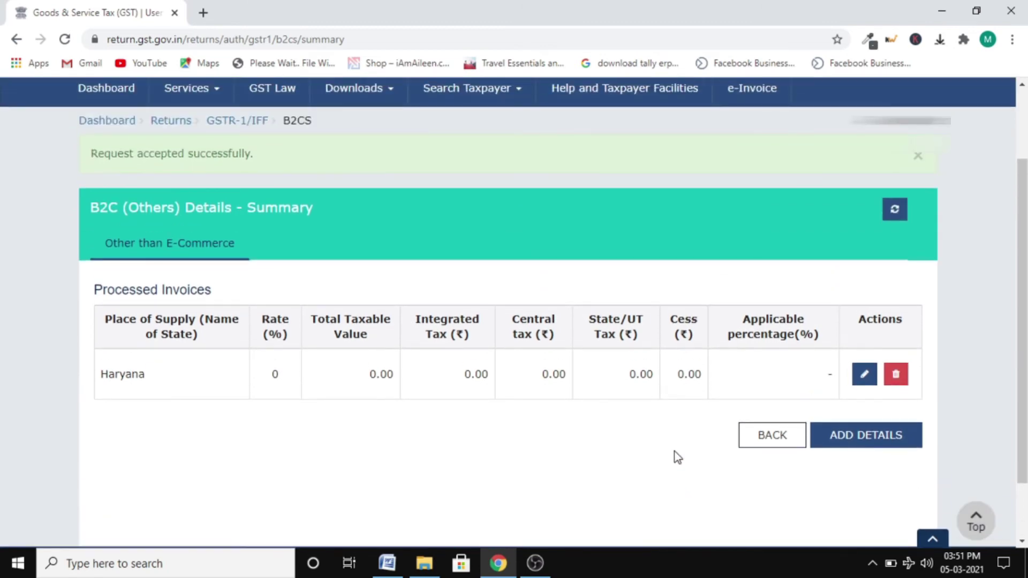
left_click(767, 448)
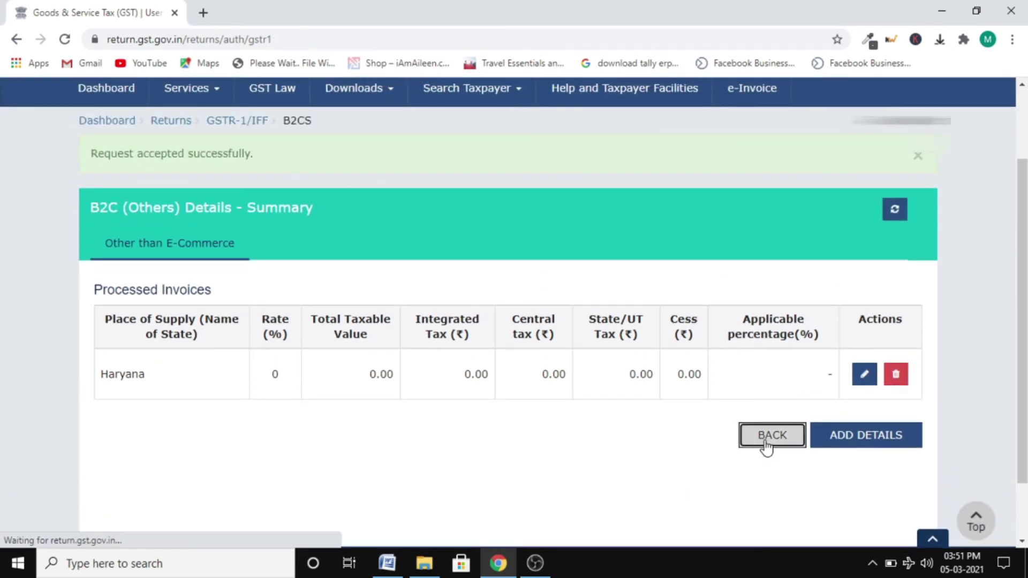
scroll(962, 338, "down", 10)
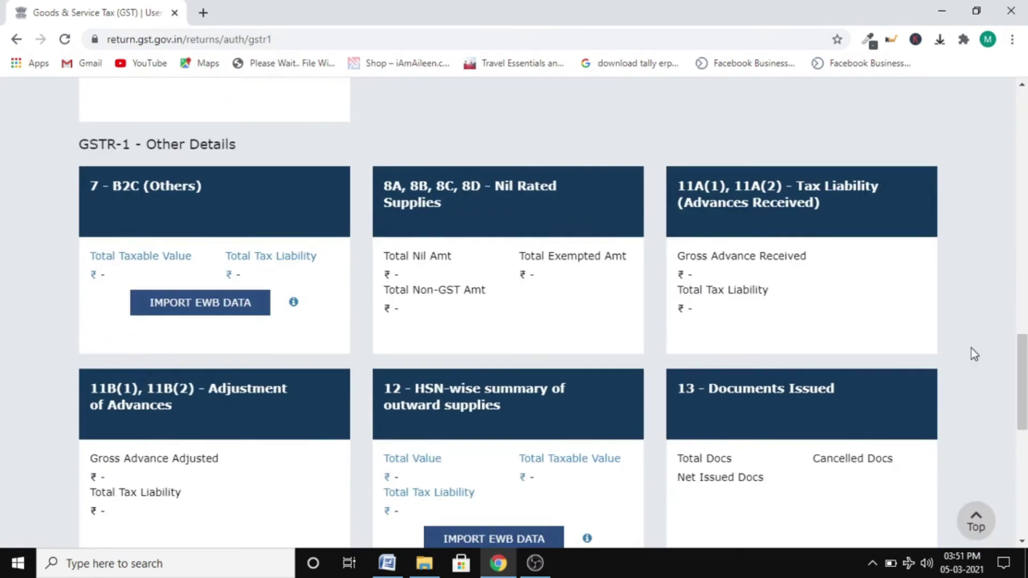
scroll(971, 348, "down", 10)
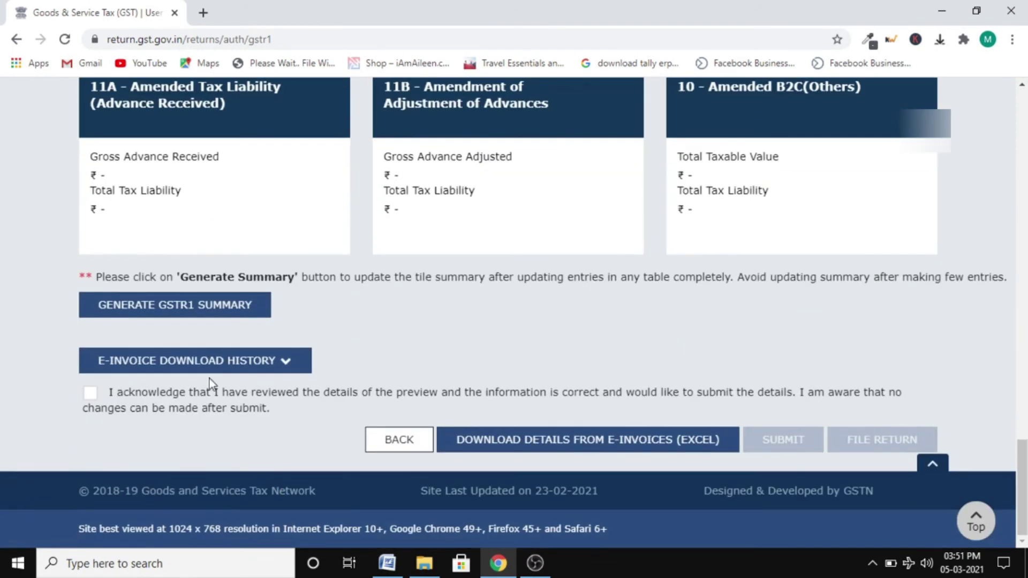
left_click(214, 318)
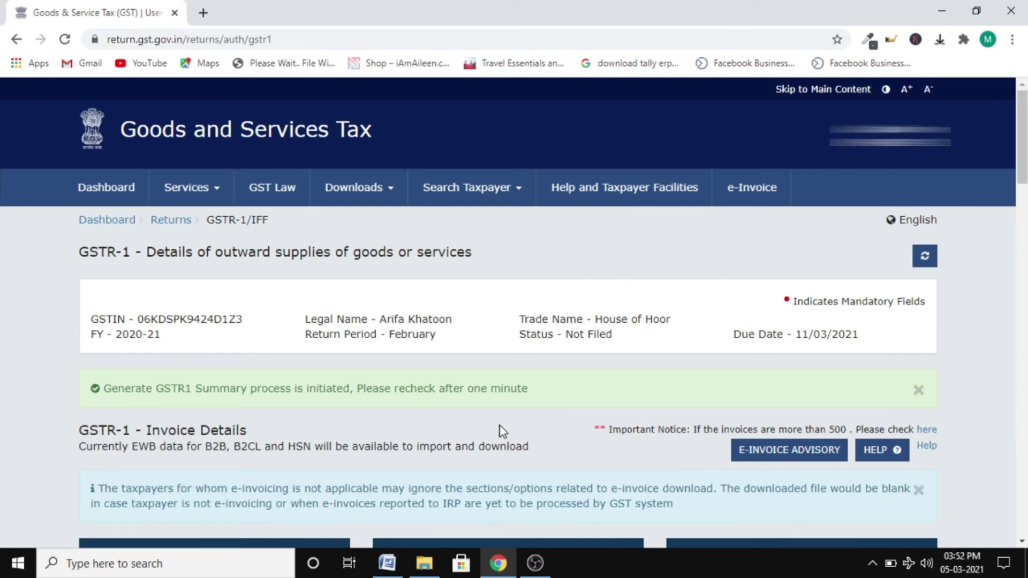
left_click(925, 256)
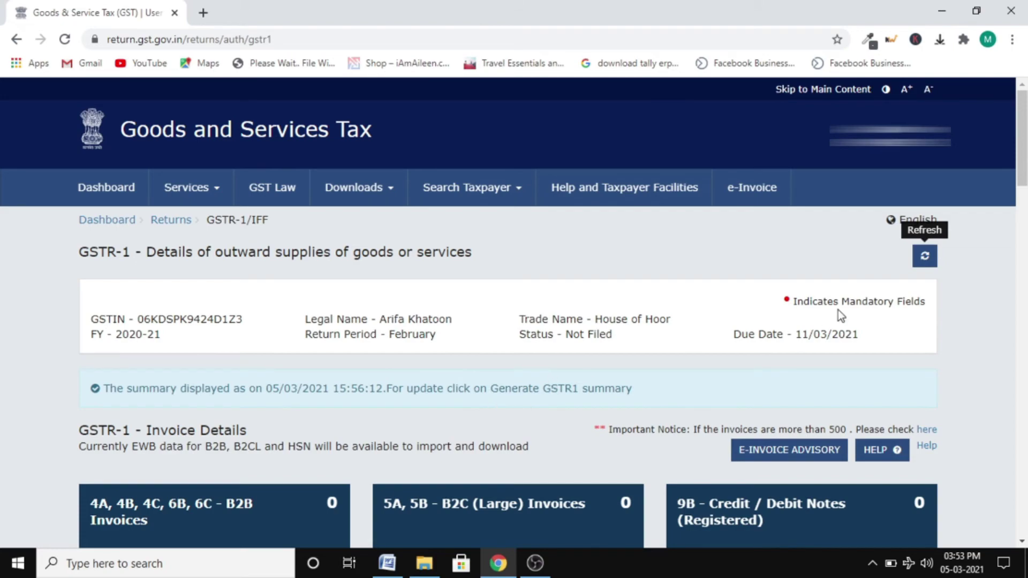
Acknowledge the reviewed GSTR-1 details, submit the return with confirmation and refresh its status.
scroll(958, 359, "down", 20)
scroll(943, 367, "down", 7)
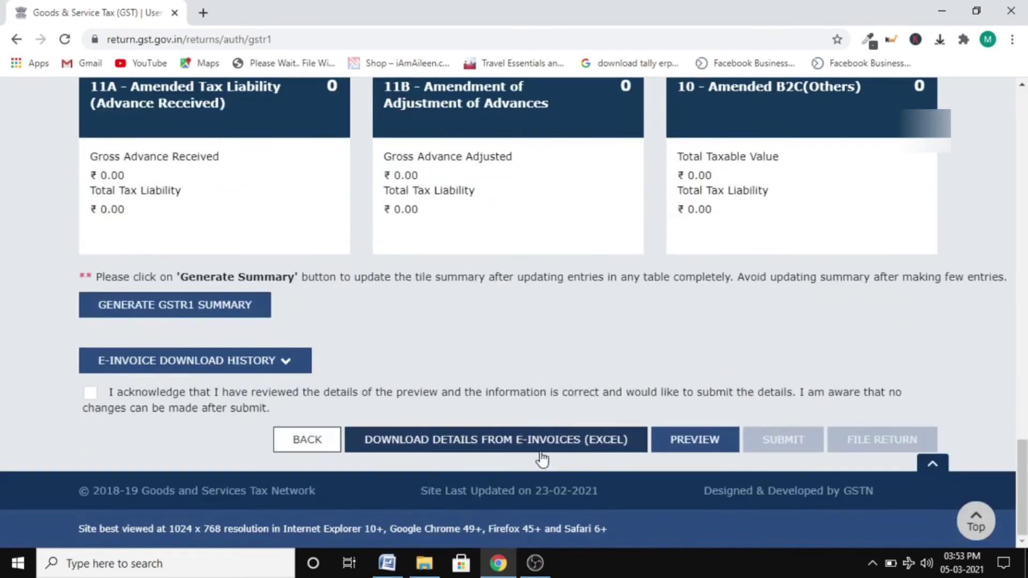
left_click(89, 393)
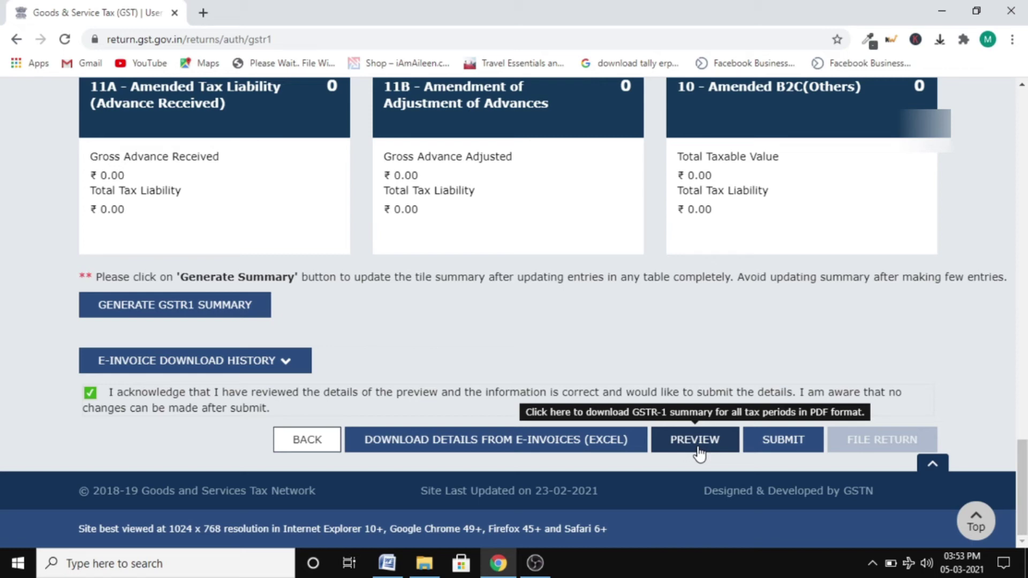
left_click(793, 440)
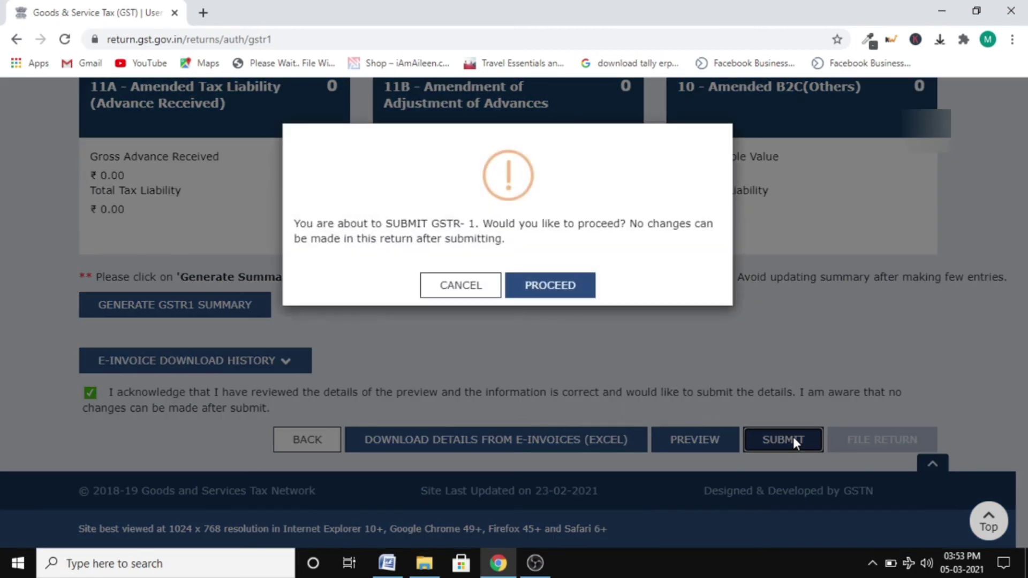
left_click(560, 288)
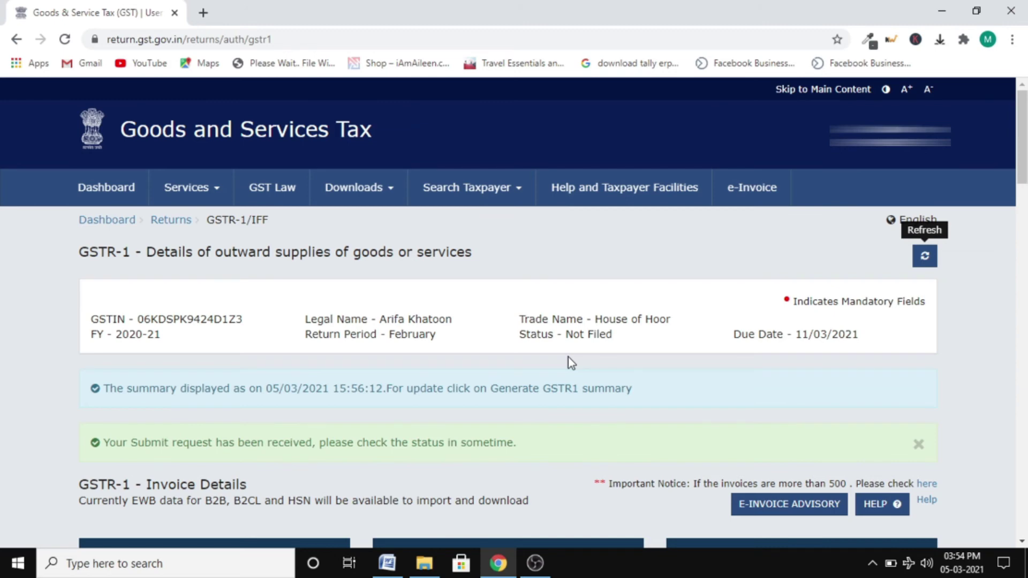
left_click(929, 260)
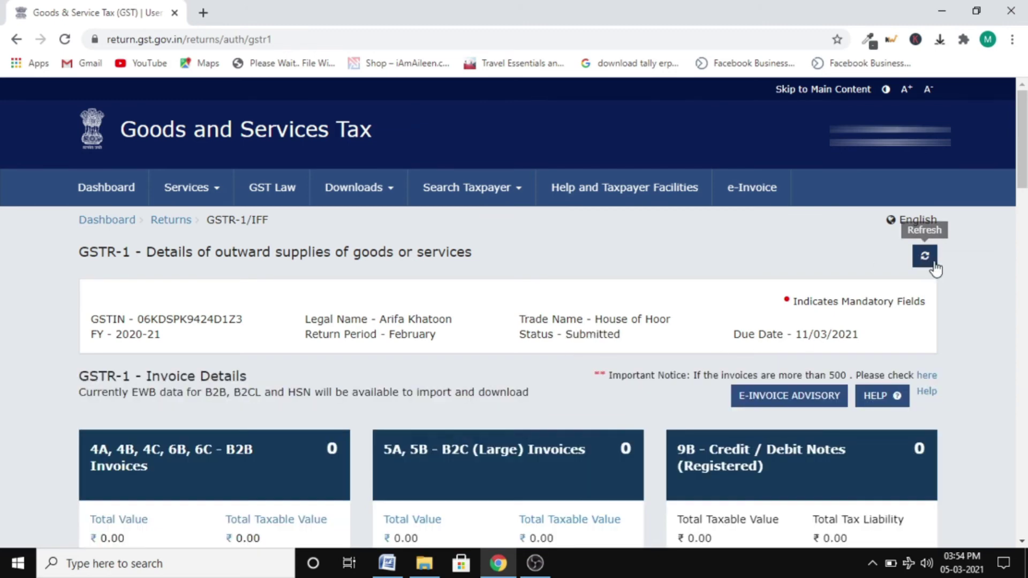
left_click(930, 258)
Start filing the submitted GSTR-1 with EVC after affirming the declaration and selecting the authorised signatory.
scroll(953, 323, "down", 3)
scroll(953, 322, "down", 15)
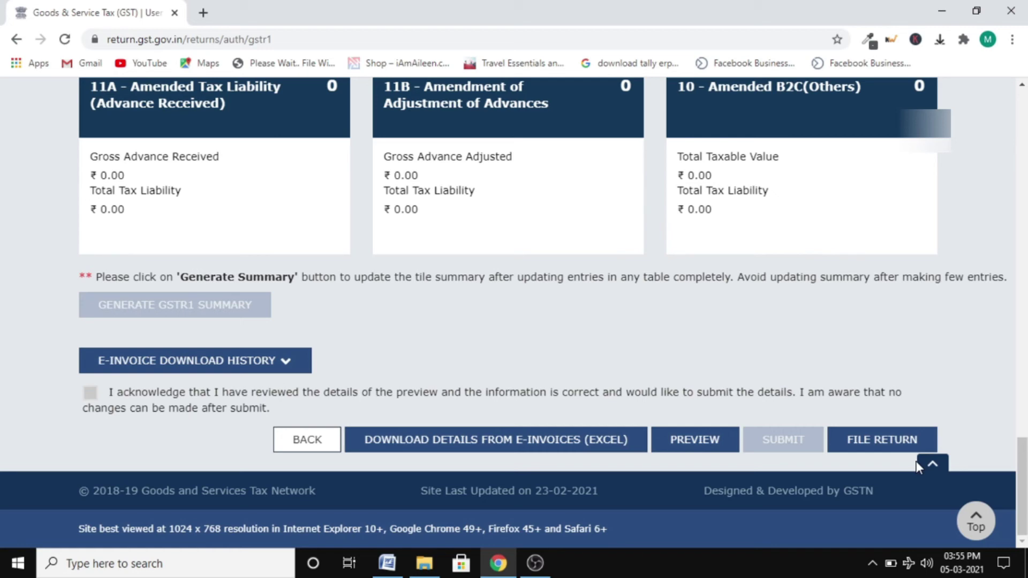
left_click(883, 442)
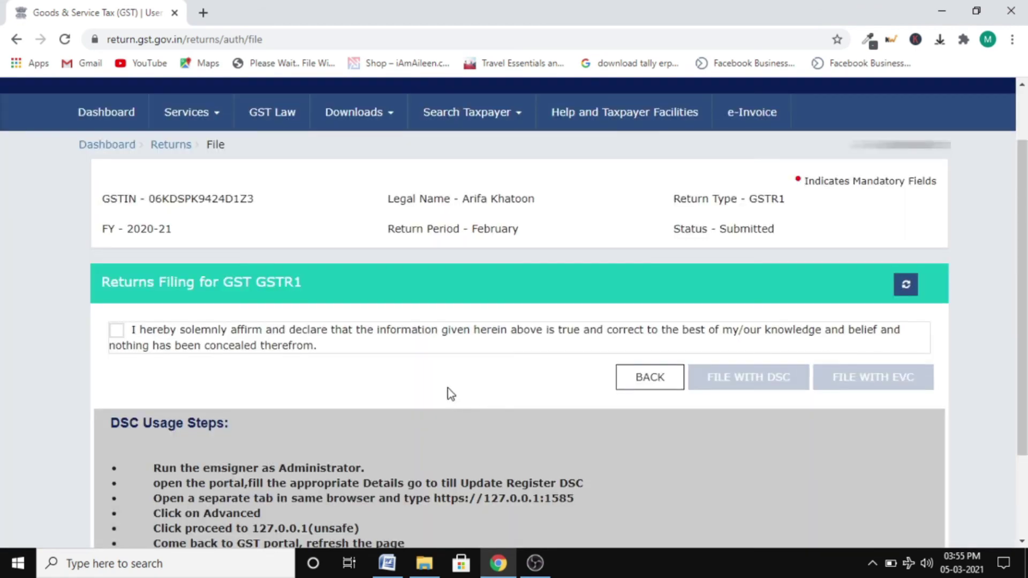
left_click(116, 331)
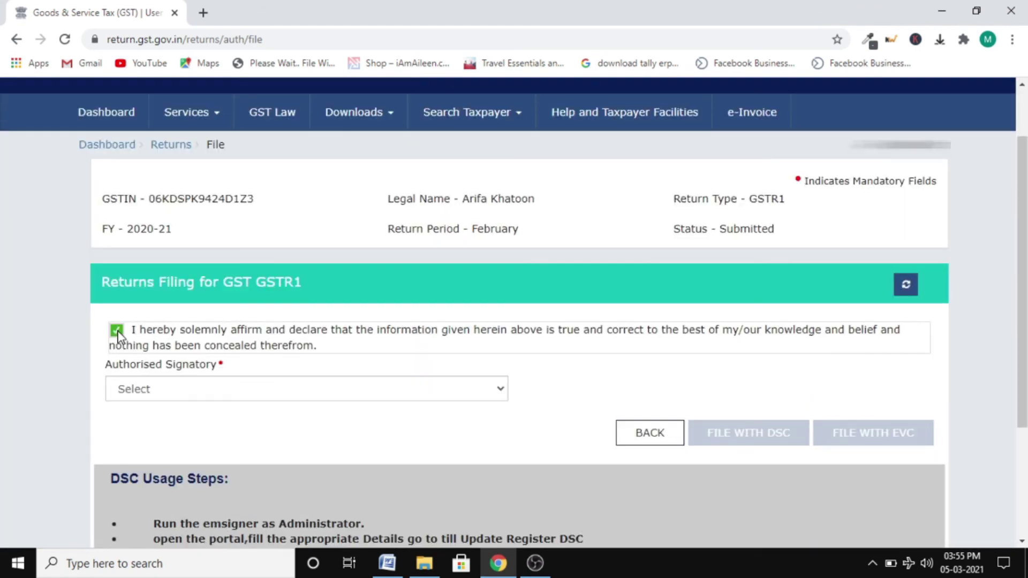
left_click(149, 391)
left_click(150, 422)
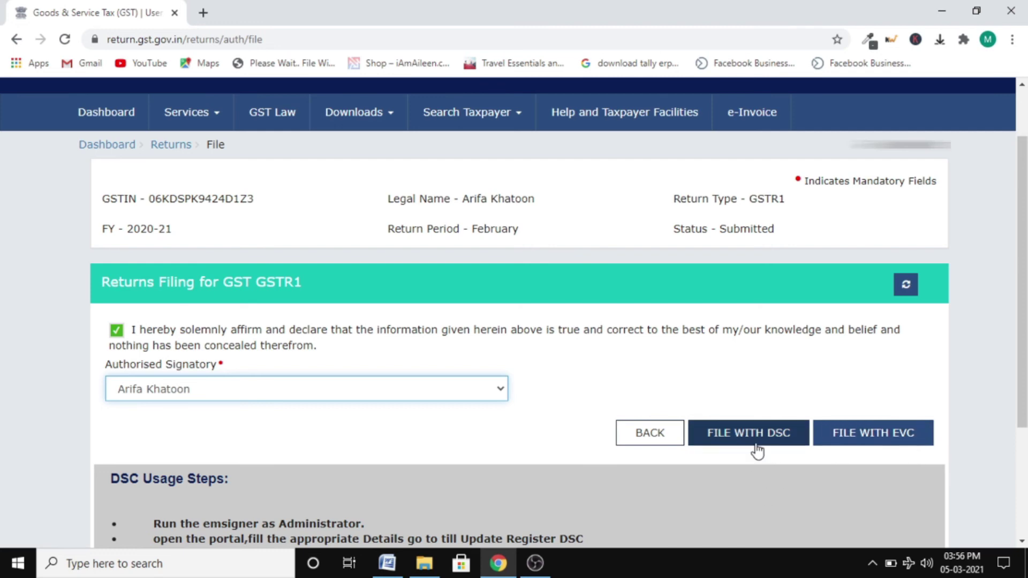
left_click(884, 437)
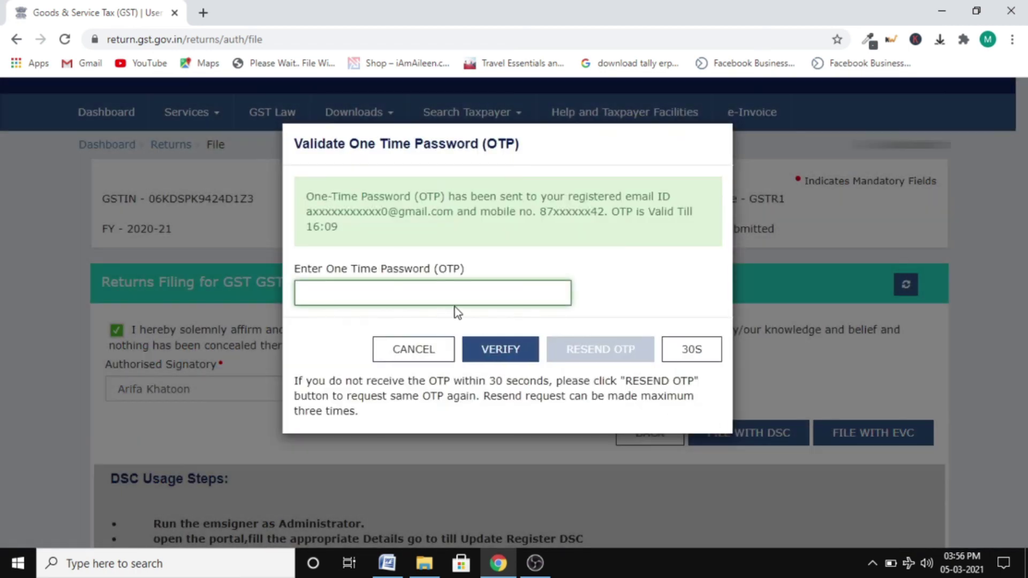